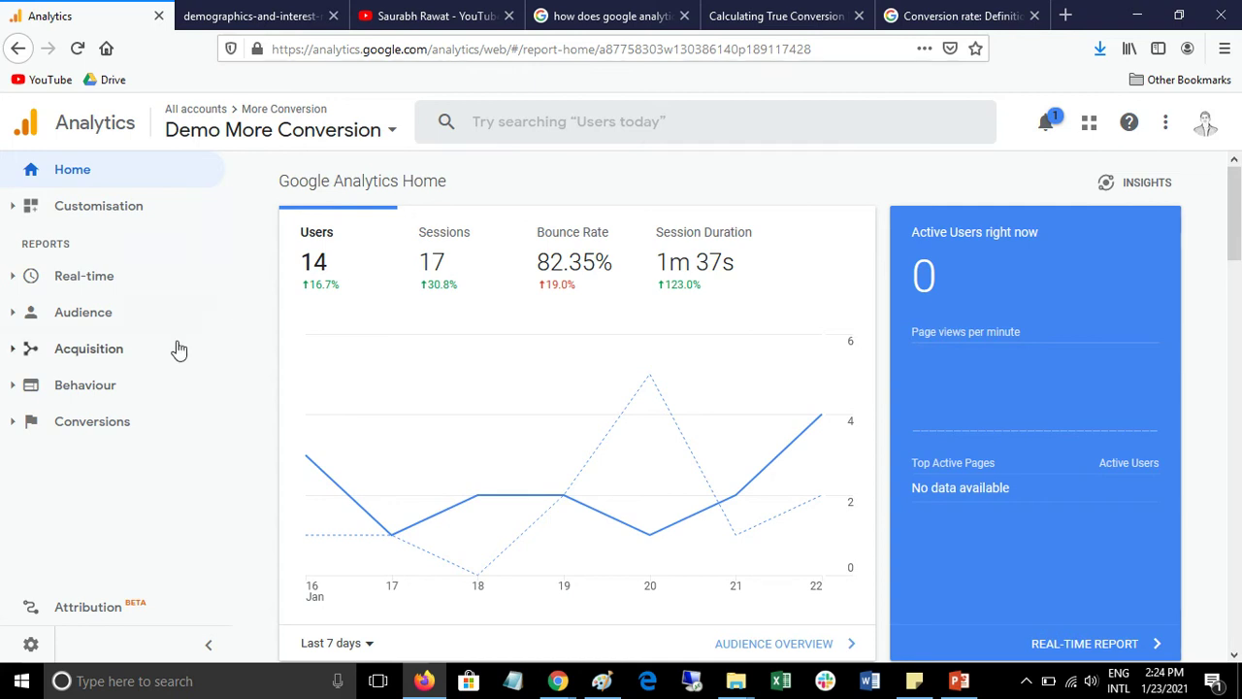
- Expand Acquisition > Search console in the sidebar to list the Landing Pages, Countries, Devices and Queries reports
{"action": "left_click", "coordinate": [92, 354]}
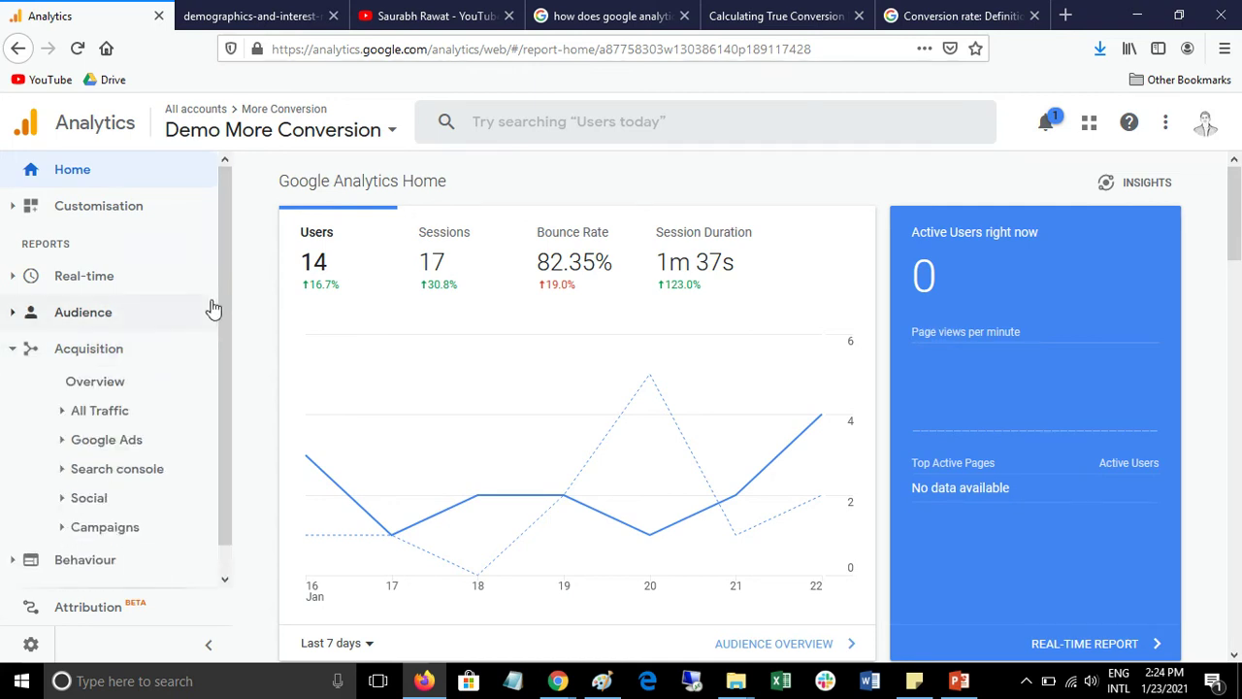
{"action": "scroll", "coordinate": [146, 378], "scroll_direction": "down", "scroll_amount": 1}
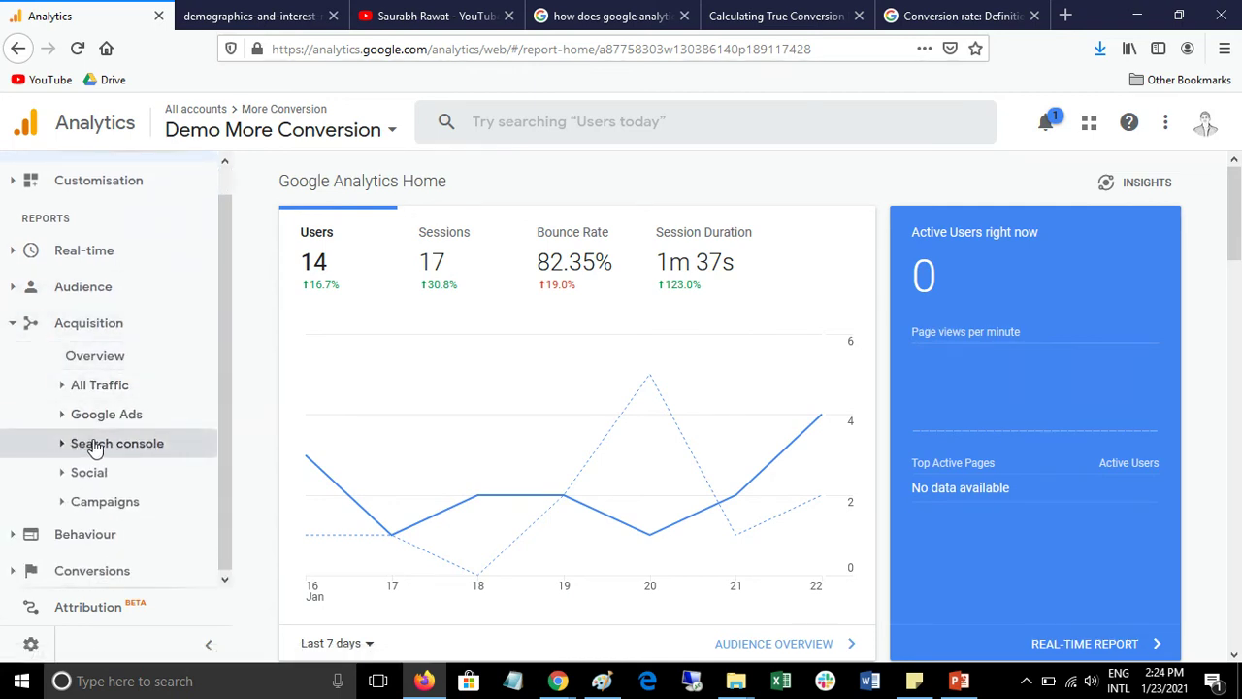
{"action": "left_click", "coordinate": [134, 452]}
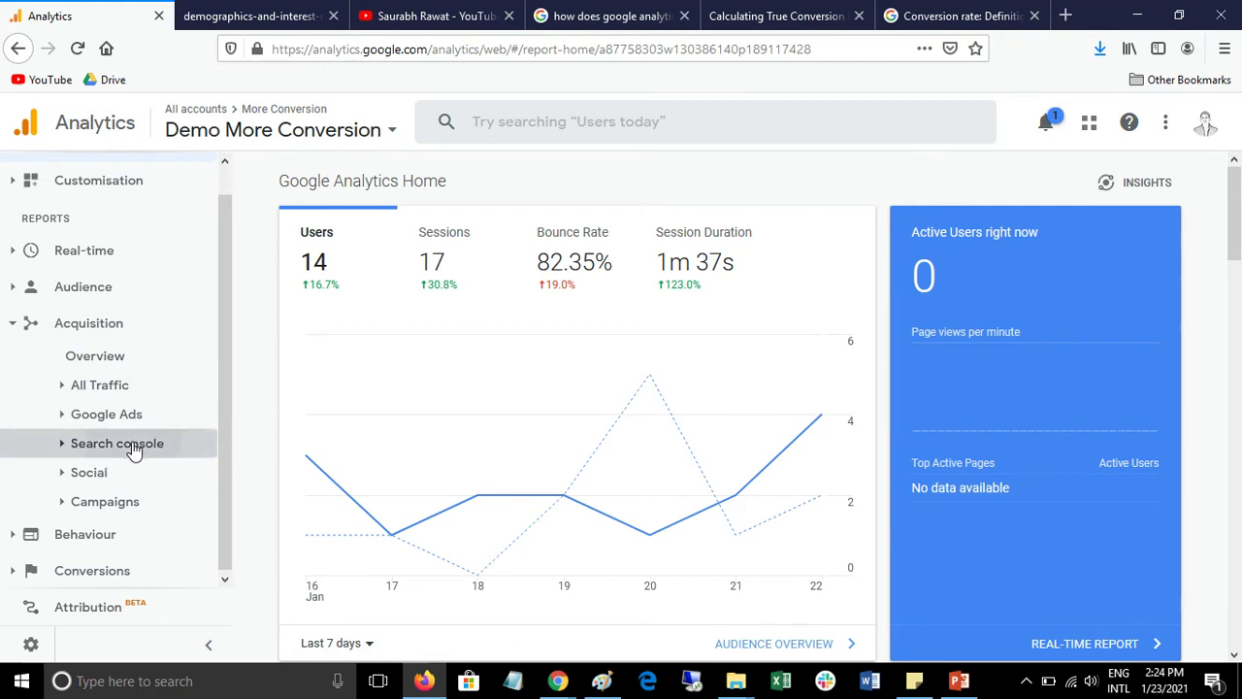
{"action": "scroll", "coordinate": [136, 448], "scroll_direction": "down", "scroll_amount": 2}
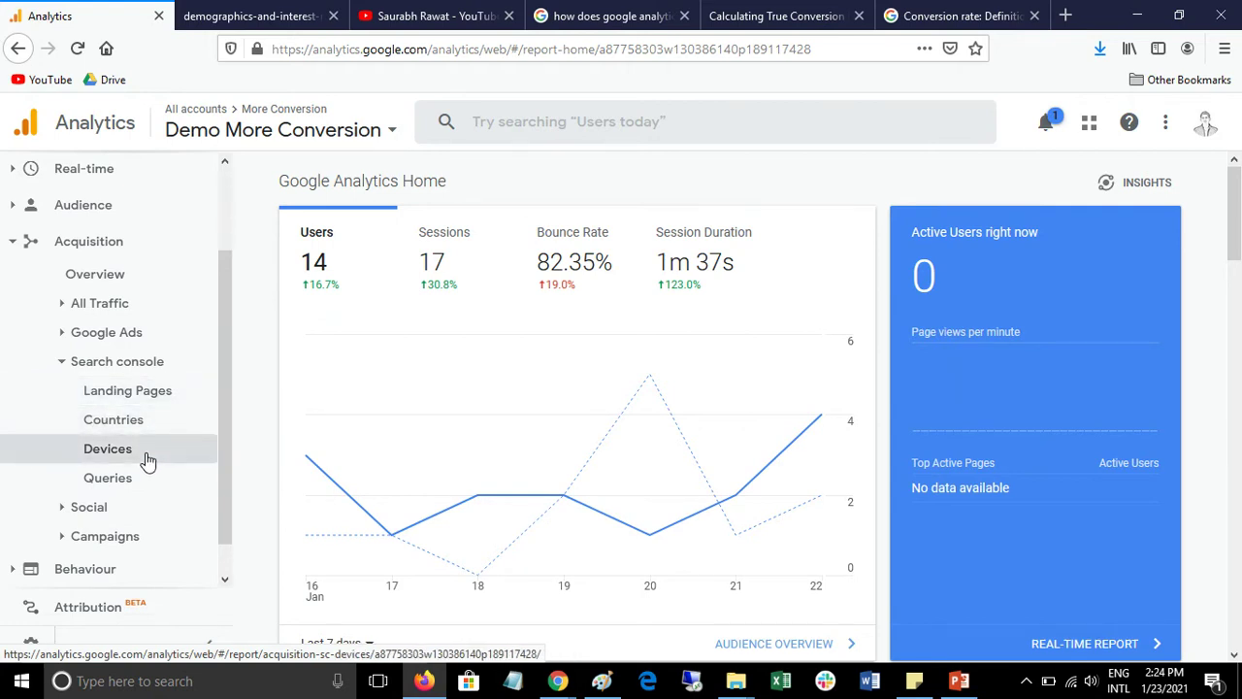
- Open the Search Console Landing Pages report under Acquisition
{"action": "left_click", "coordinate": [156, 398]}
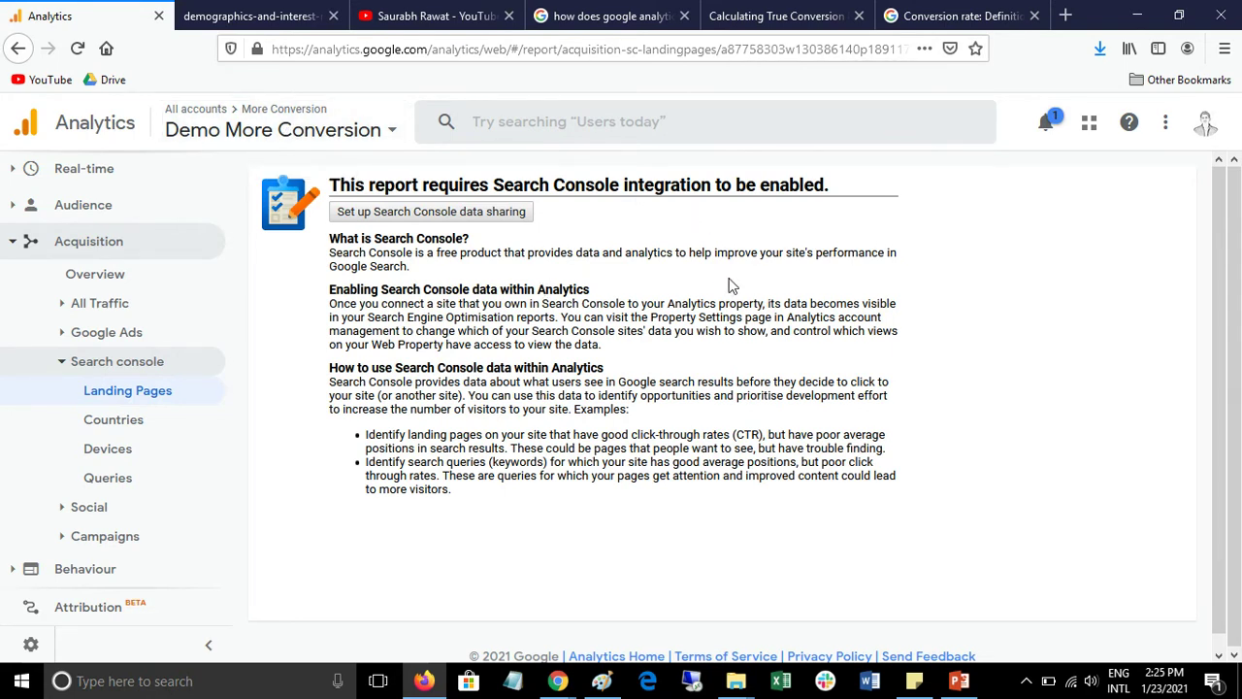
- Start Search Console data sharing and choose Adjust Search Console in Property Settings to add a site
{"action": "left_click", "coordinate": [385, 221]}
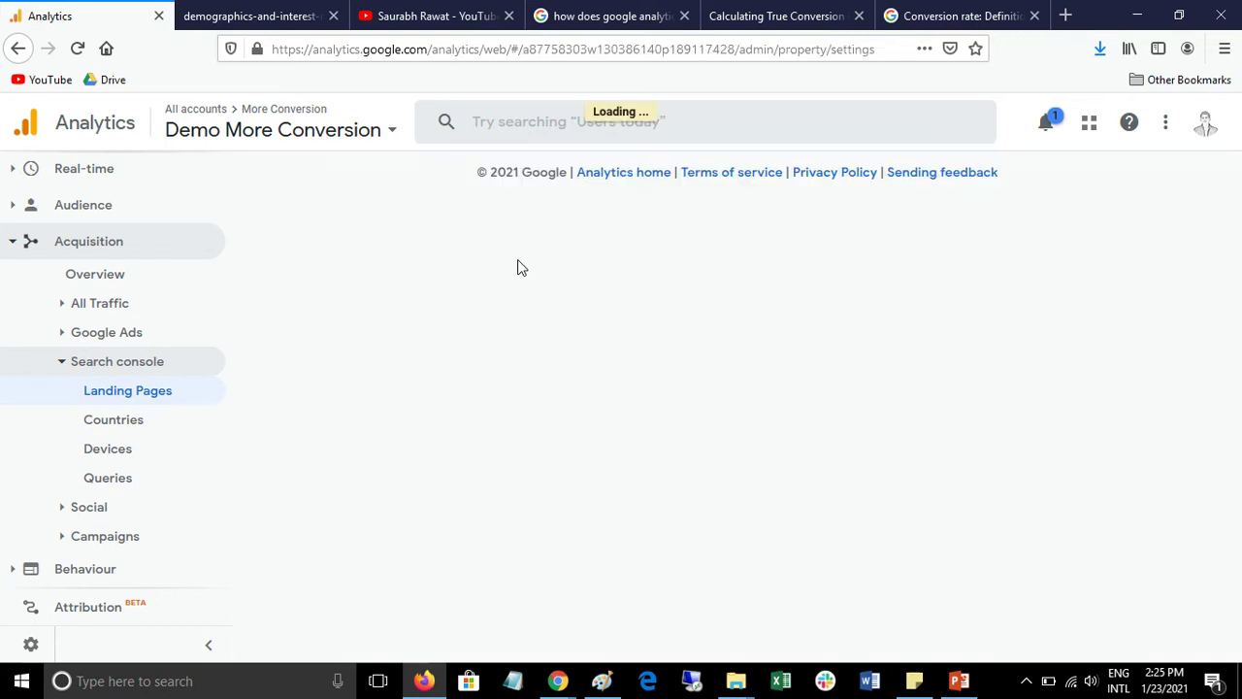
{"action": "scroll", "coordinate": [556, 396], "scroll_direction": "down", "scroll_amount": 4}
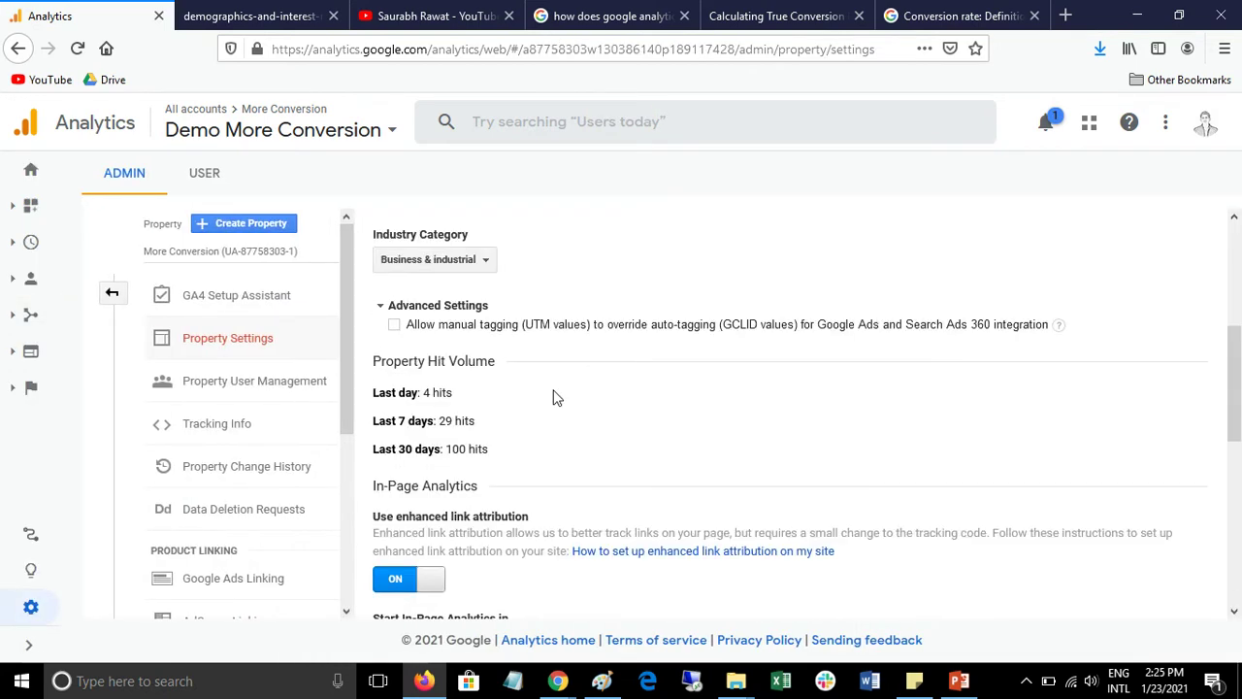
{"action": "scroll", "coordinate": [556, 396], "scroll_direction": "down", "scroll_amount": 4}
{"action": "scroll", "coordinate": [556, 396], "scroll_direction": "down", "scroll_amount": 1}
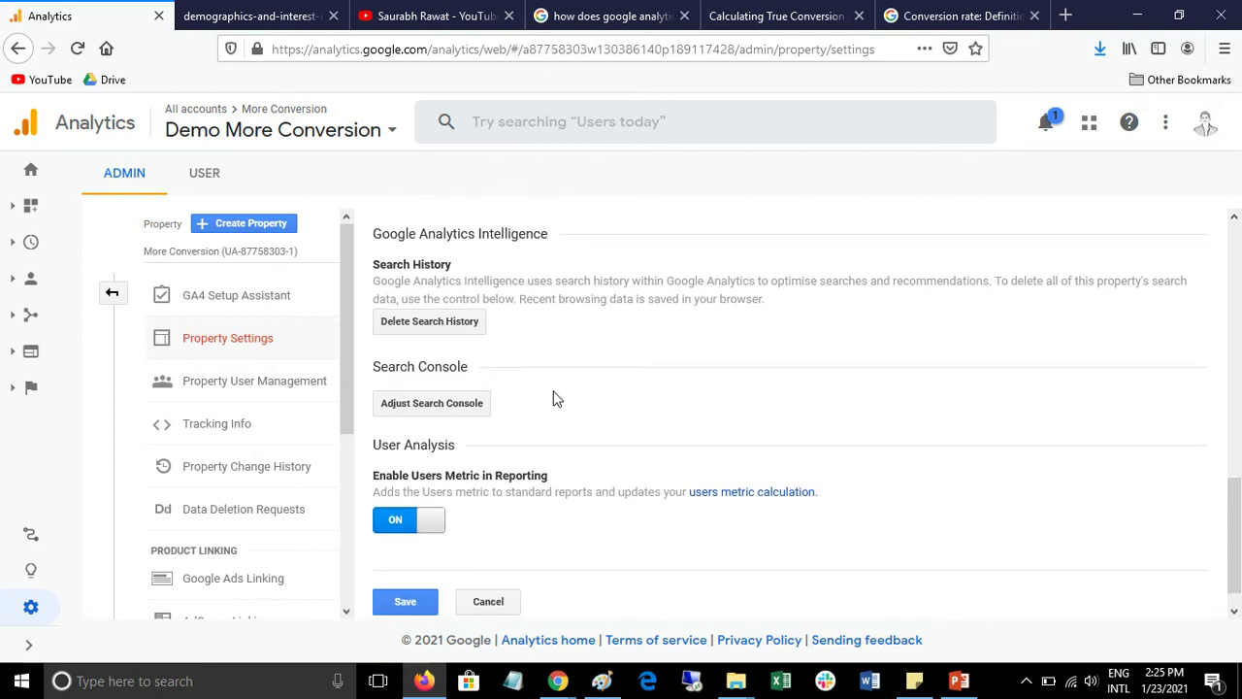
{"action": "left_click", "coordinate": [464, 411]}
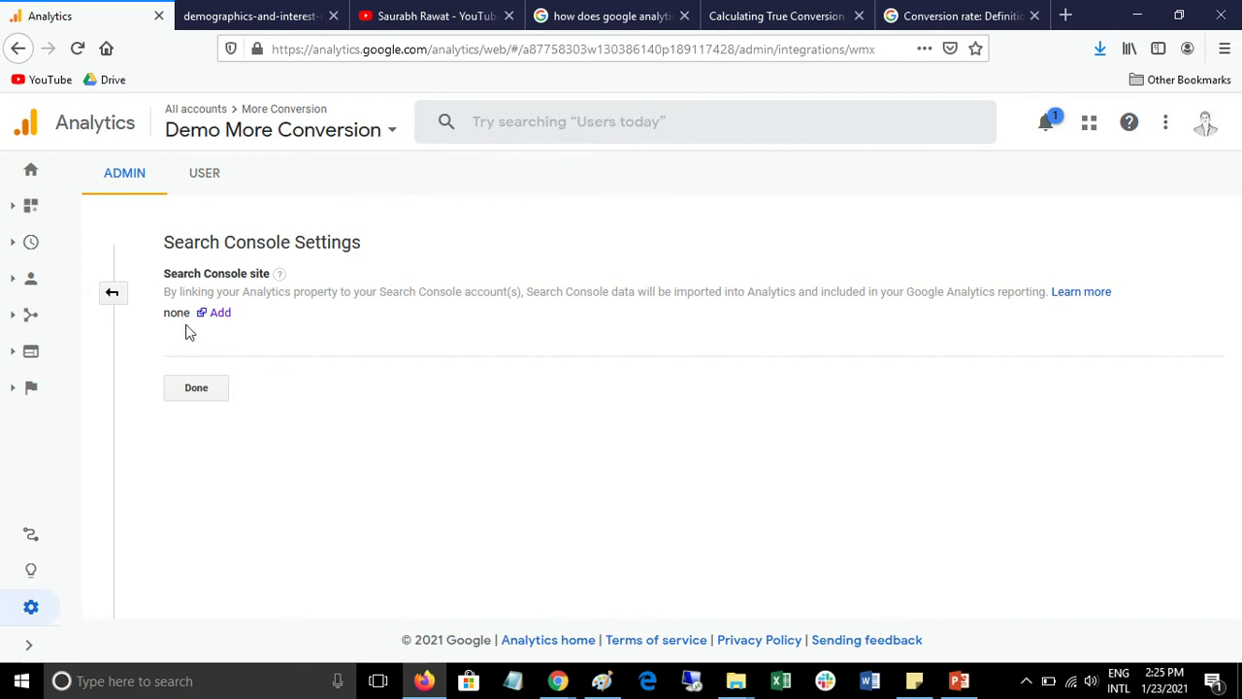
{"action": "left_click", "coordinate": [220, 313]}
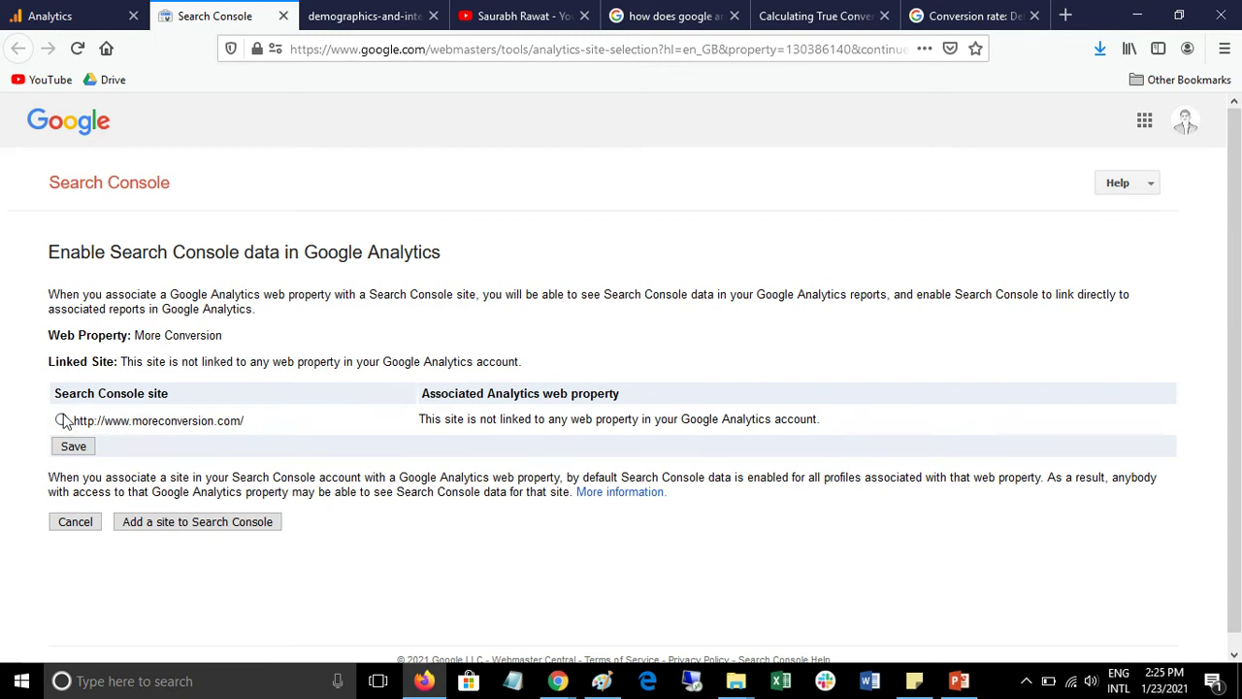
{"action": "left_click", "coordinate": [61, 420]}
{"action": "left_click", "coordinate": [78, 449]}
{"action": "left_click", "coordinate": [332, 418]}
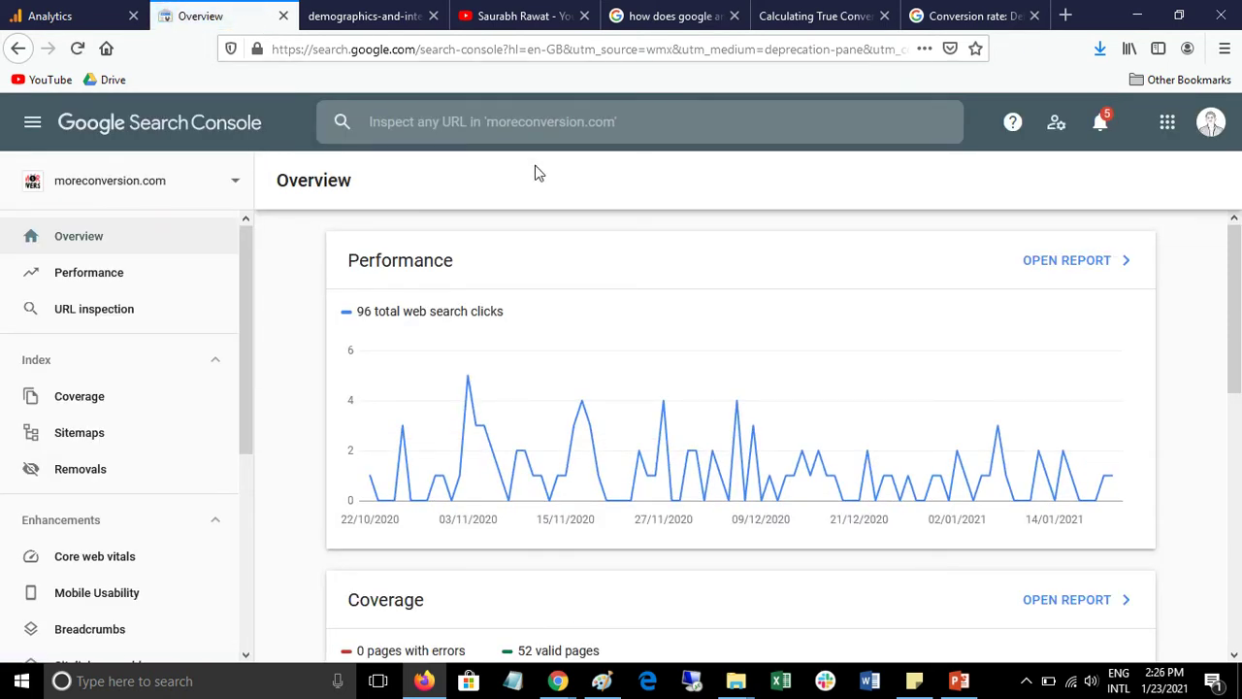
{"action": "left_click", "coordinate": [58, 16]}
{"action": "left_click", "coordinate": [78, 49]}
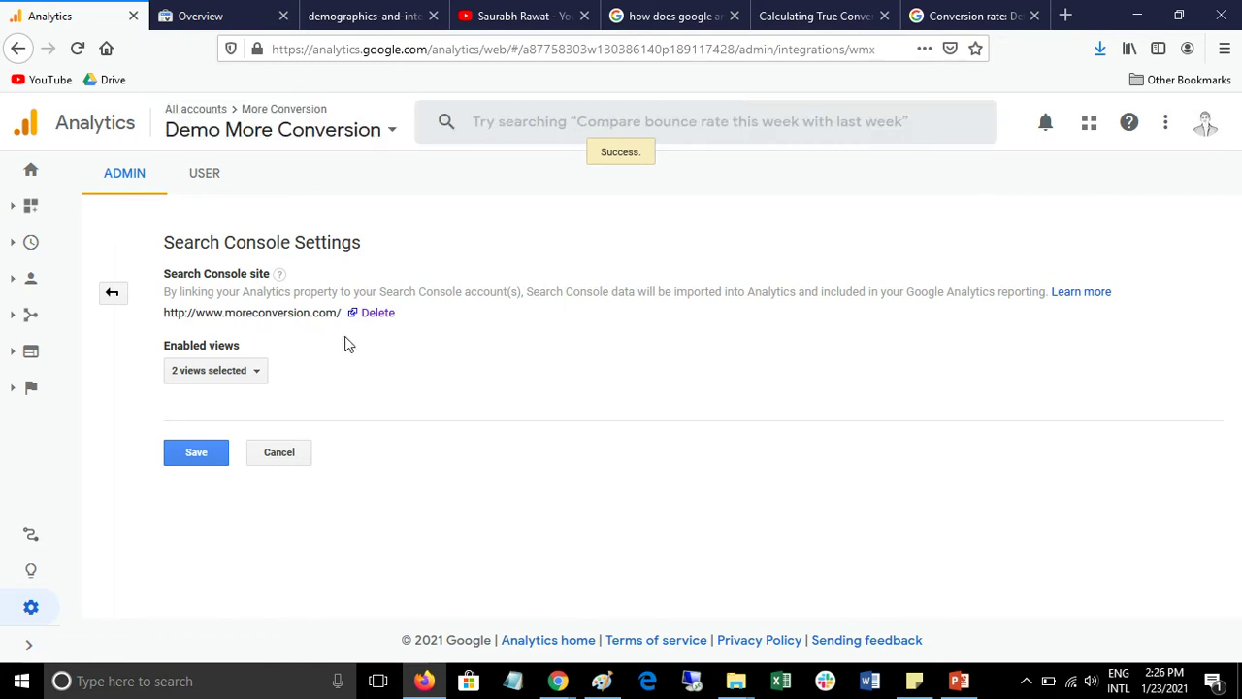
- Confirm the two enabled views and save the Search Console link settings
{"action": "left_click", "coordinate": [258, 375]}
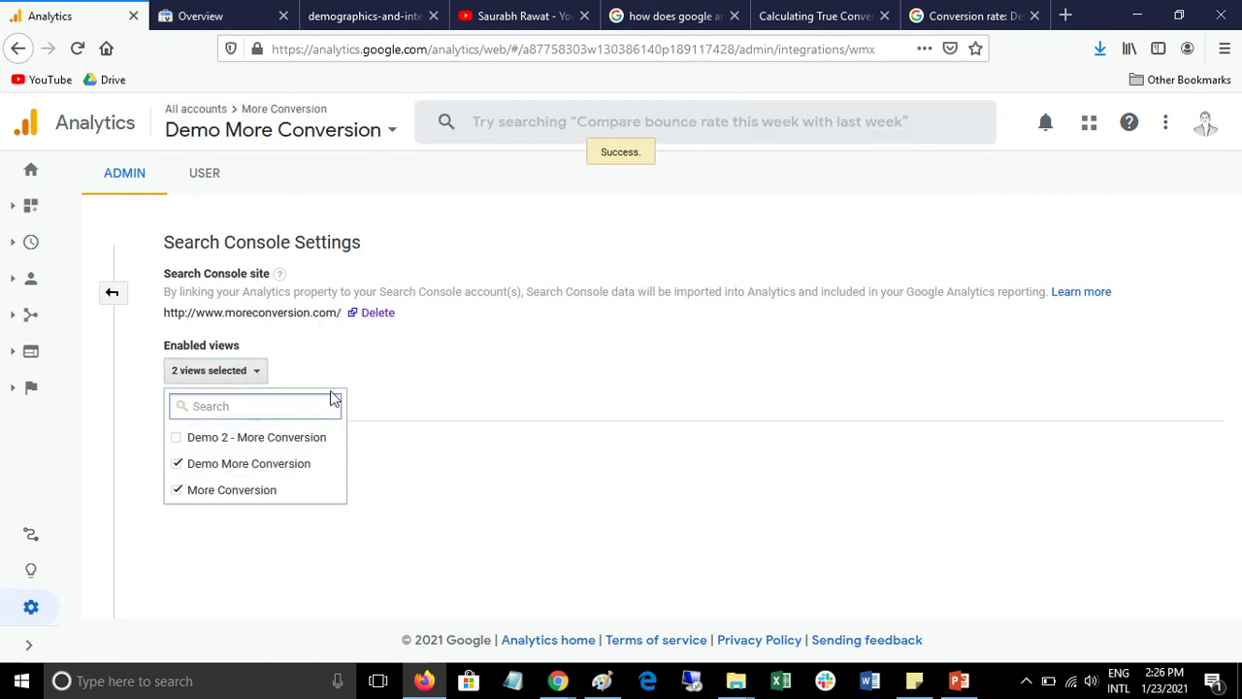
{"action": "left_click", "coordinate": [336, 383]}
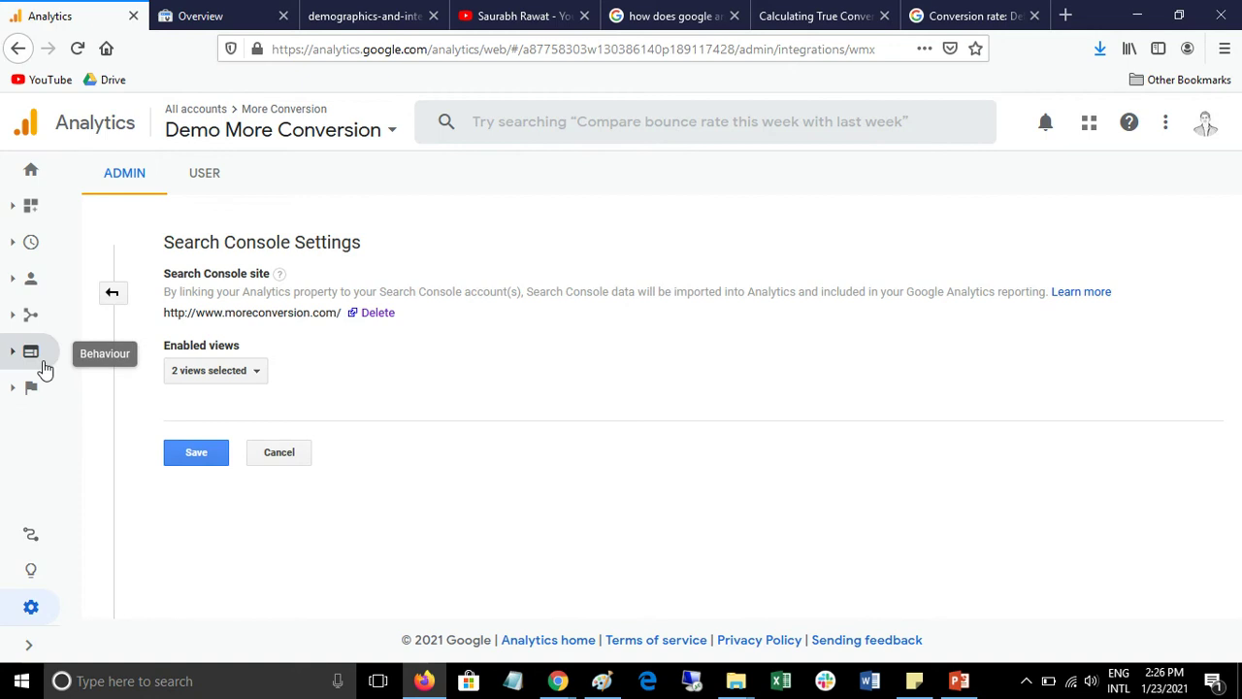
{"action": "left_click", "coordinate": [186, 458]}
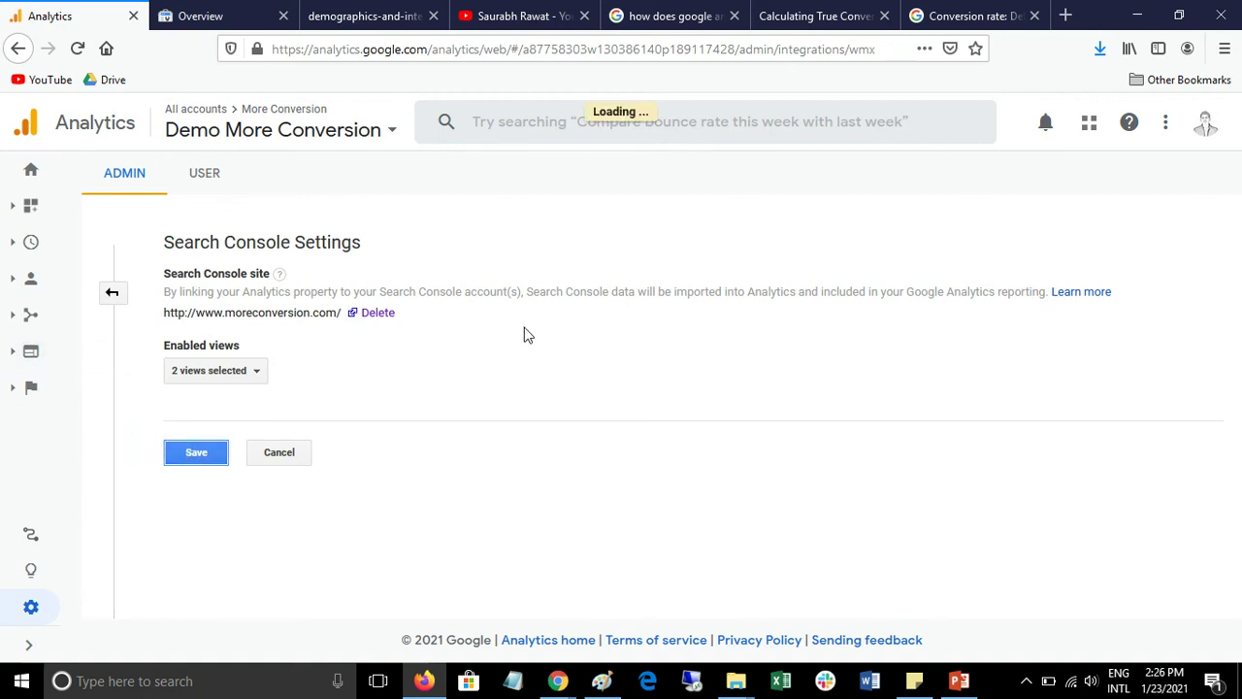
{"action": "left_click", "coordinate": [30, 351]}
- View the Landing Pages report's six pages totalling 14 sessions, then move on to Countries
{"action": "scroll", "coordinate": [103, 443], "scroll_direction": "down", "scroll_amount": 2}
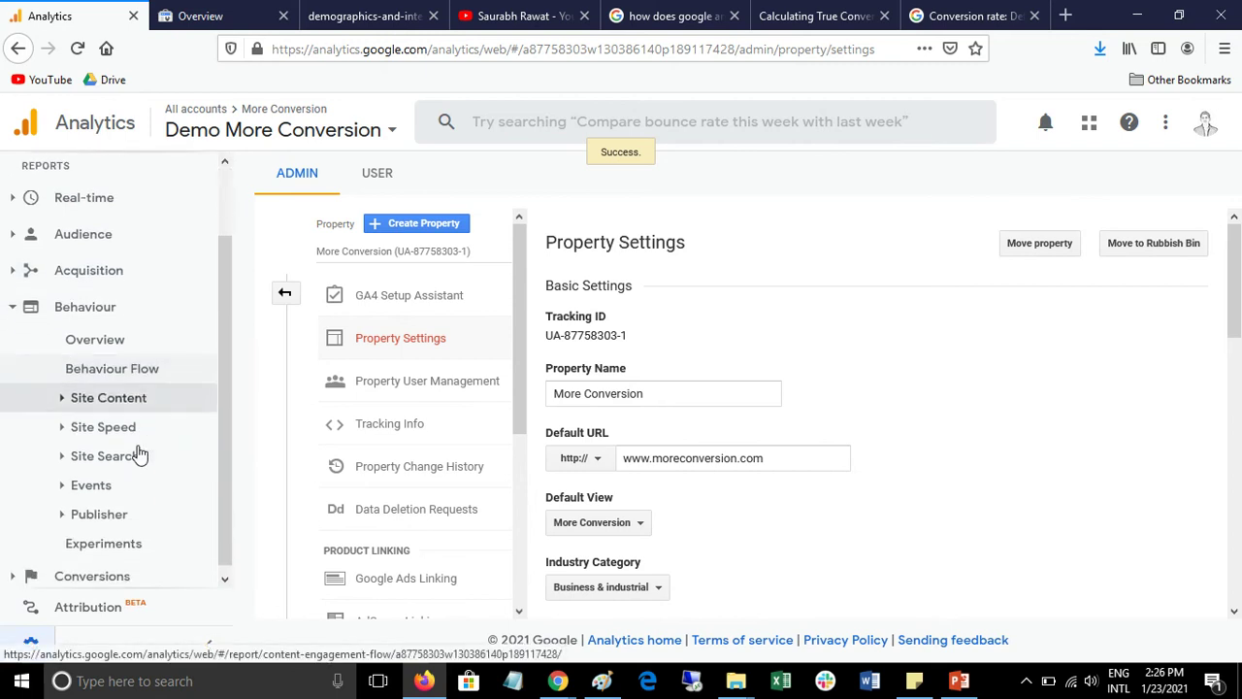
{"action": "left_click", "coordinate": [86, 267]}
{"action": "left_click", "coordinate": [145, 442]}
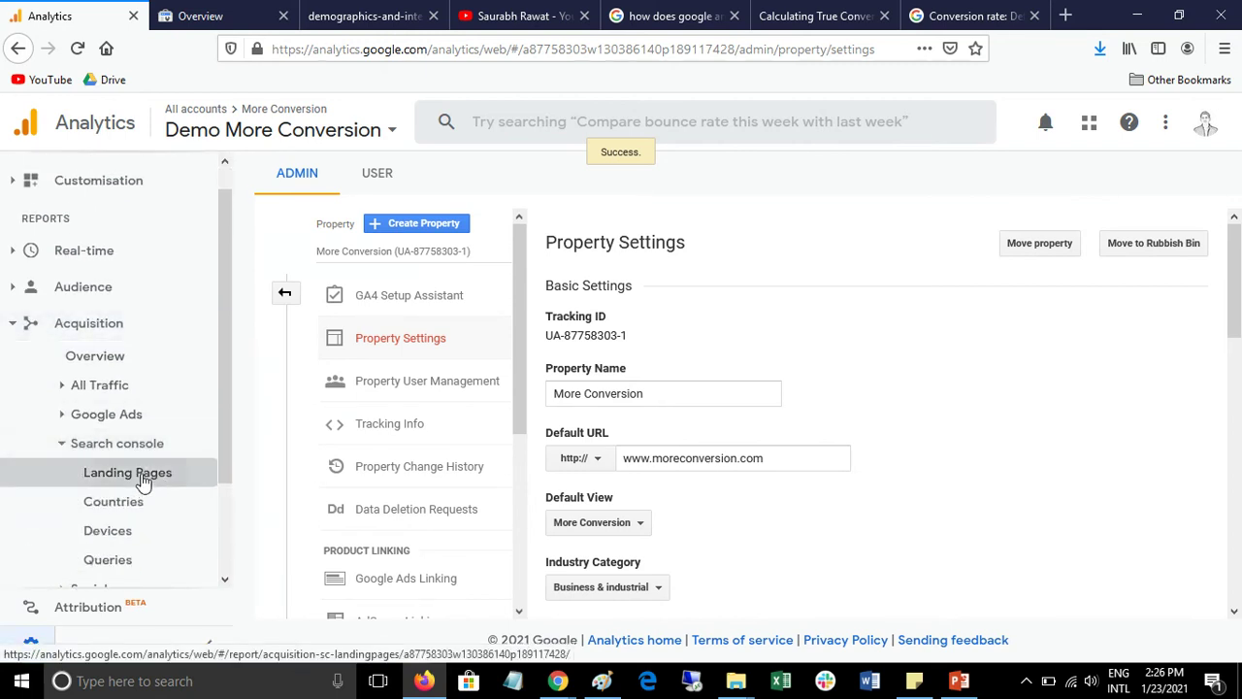
{"action": "left_click", "coordinate": [138, 473]}
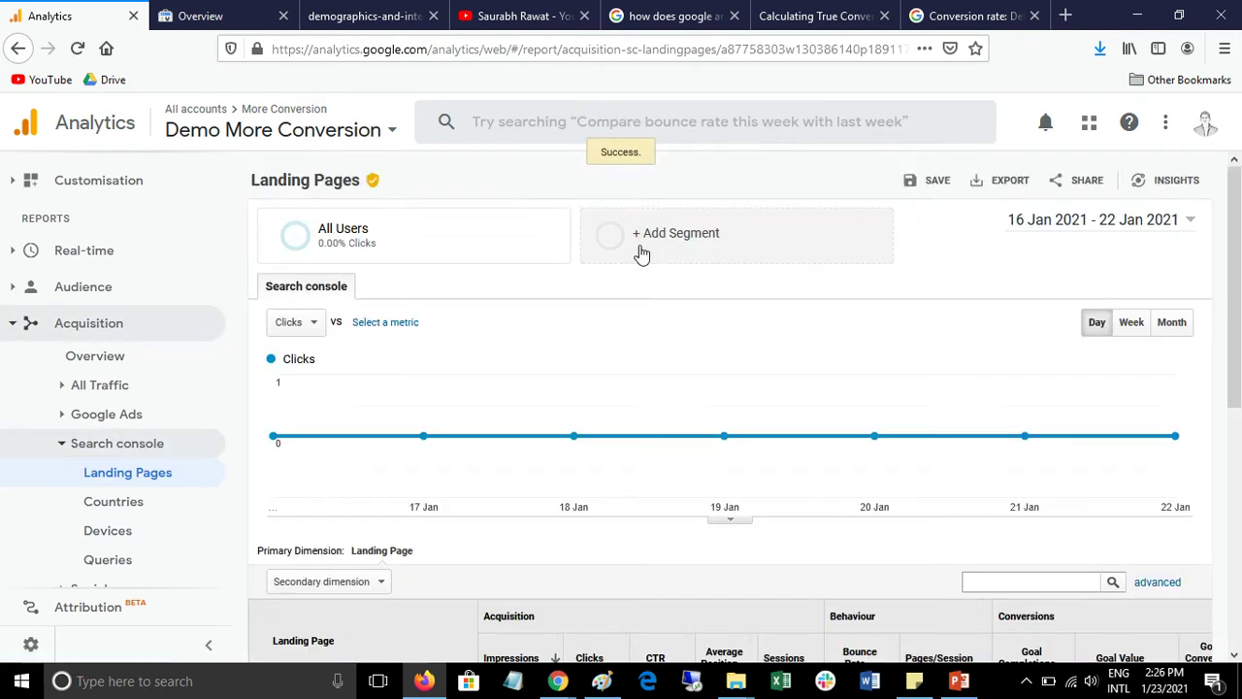
{"action": "scroll", "coordinate": [641, 251], "scroll_direction": "down", "scroll_amount": 5}
{"action": "scroll", "coordinate": [621, 354], "scroll_direction": "up", "scroll_amount": 1}
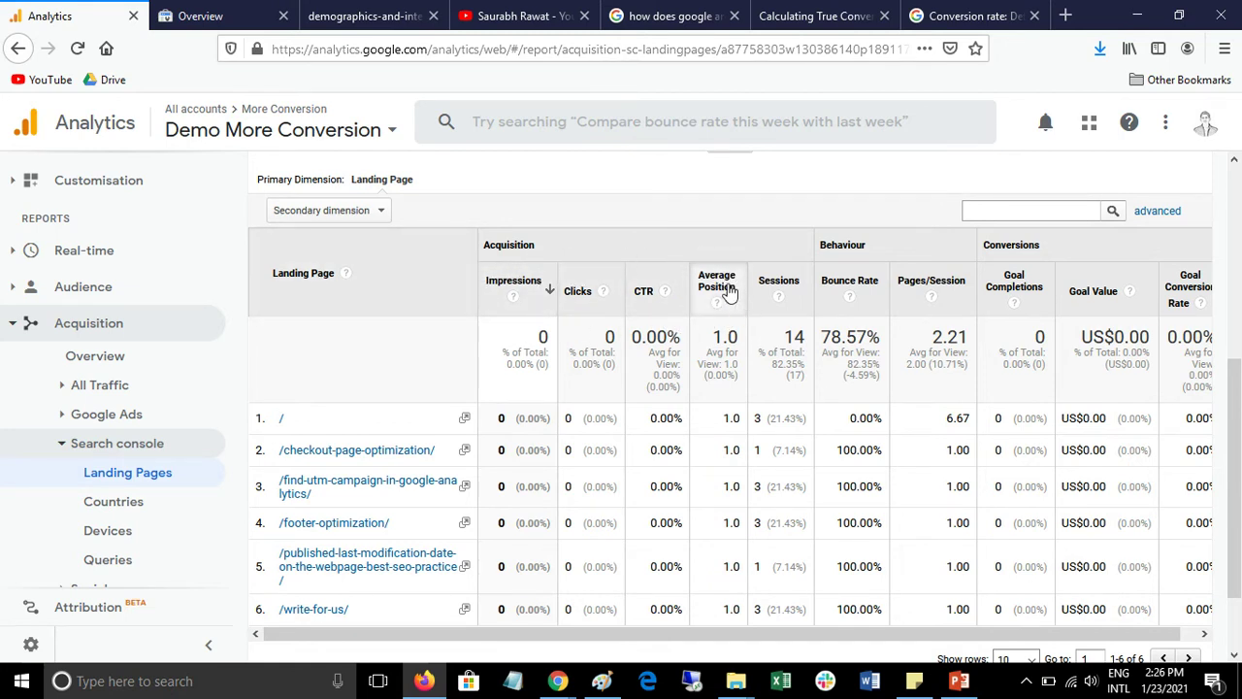
{"action": "left_click", "coordinate": [130, 511]}
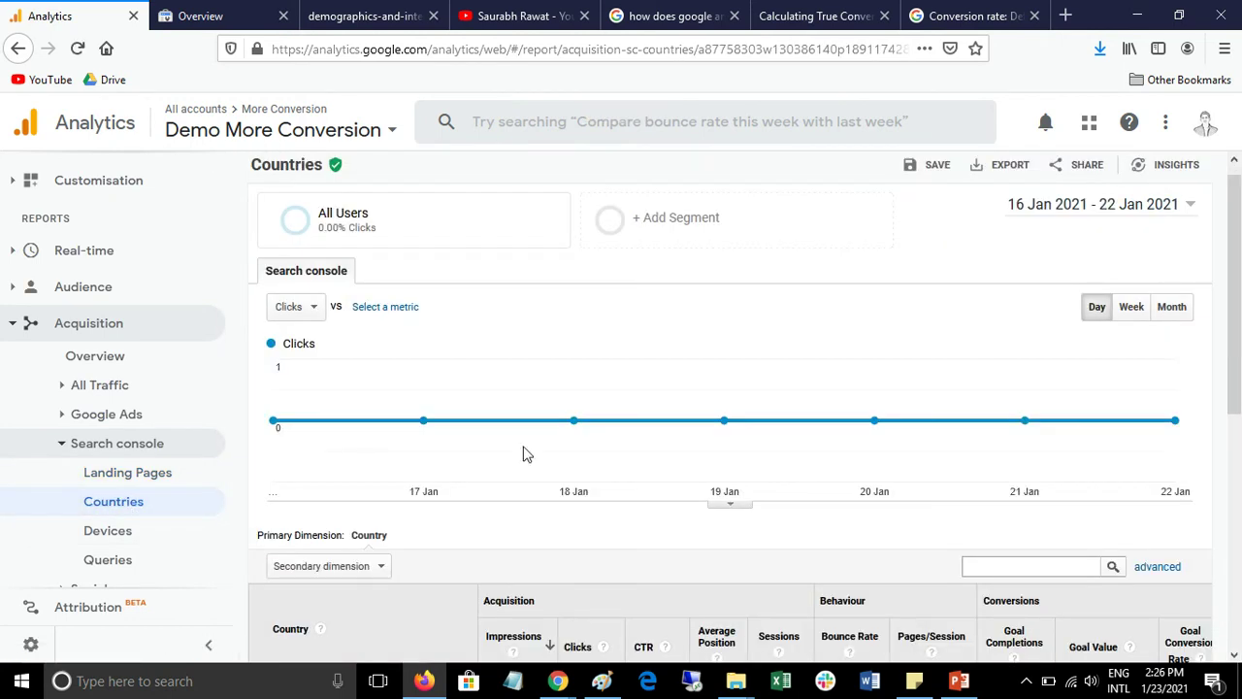
- Scroll through the Countries report's seven countries, led by India with 7 sessions
{"action": "scroll", "coordinate": [604, 376], "scroll_direction": "down", "scroll_amount": 5}
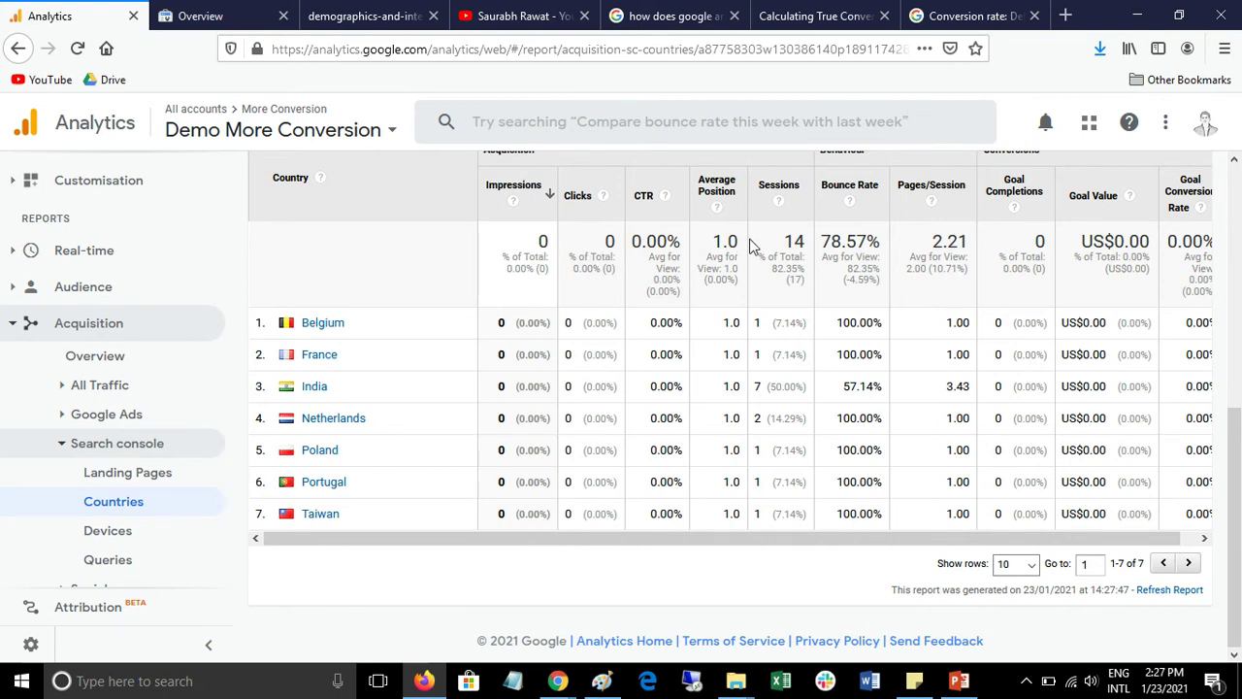
{"action": "scroll", "coordinate": [626, 320], "scroll_direction": "up", "scroll_amount": 2}
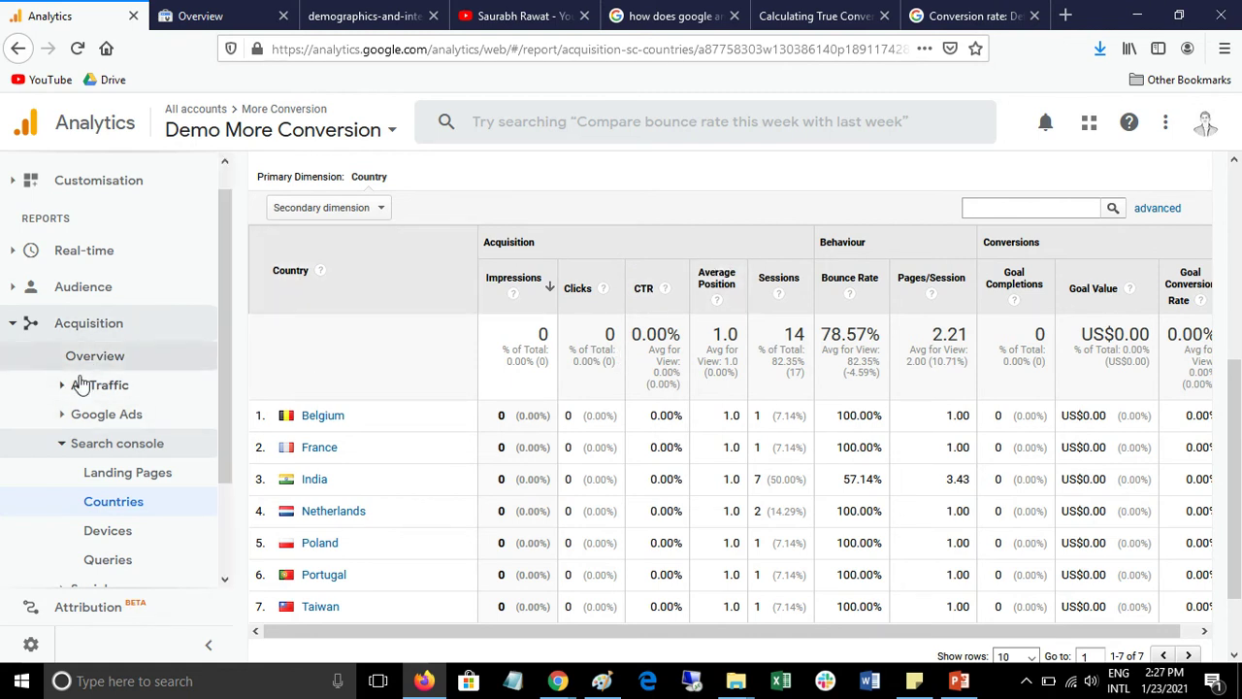
{"action": "scroll", "coordinate": [155, 472], "scroll_direction": "down", "scroll_amount": 3}
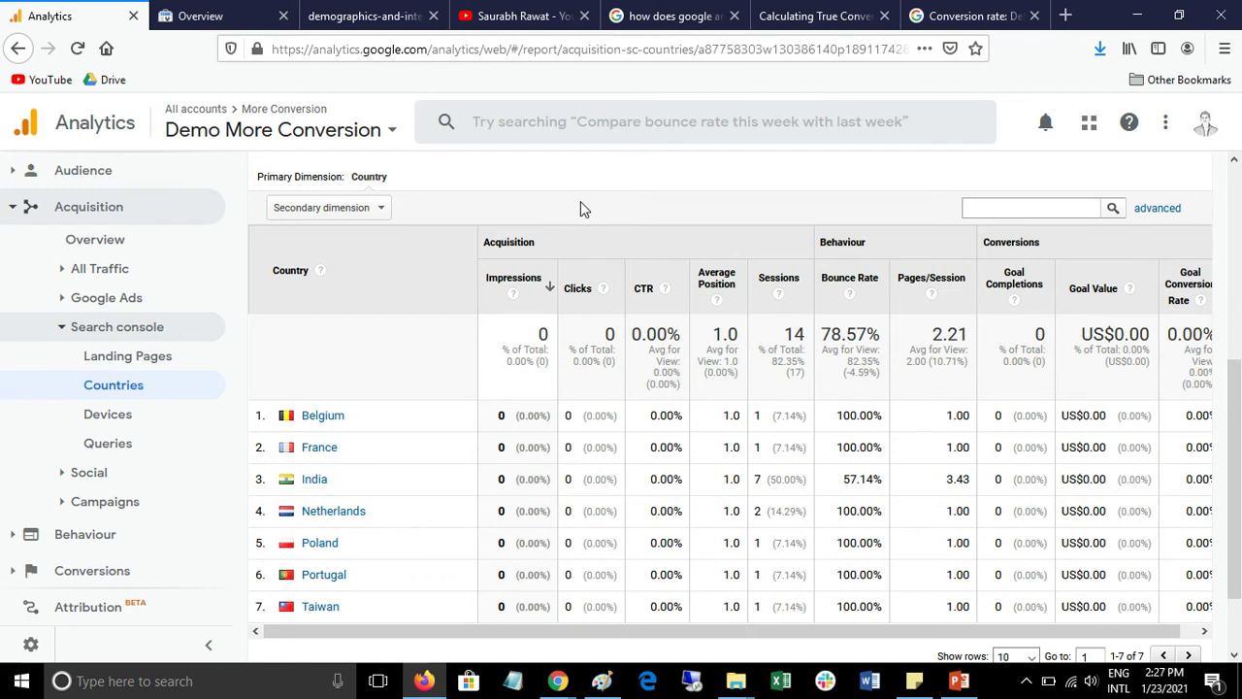
- View the Devices report (11 desktop, 3 mobile sessions), then the empty Queries report
{"action": "left_click", "coordinate": [119, 417]}
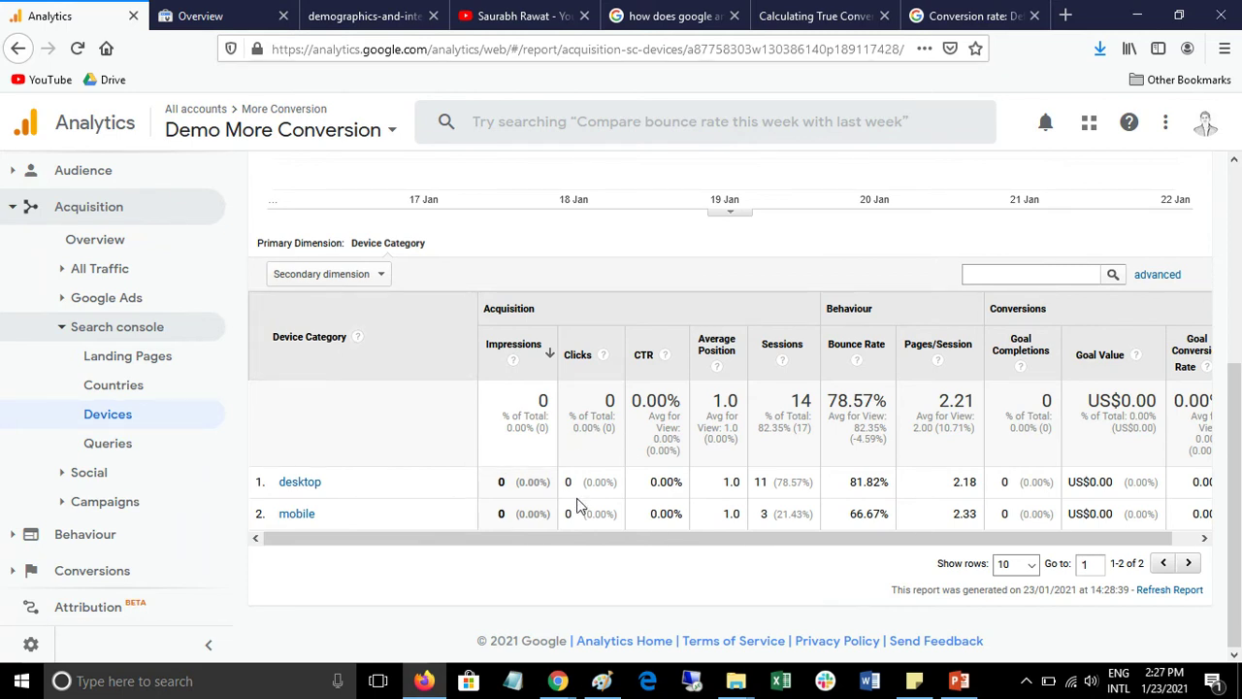
{"action": "left_click", "coordinate": [144, 443]}
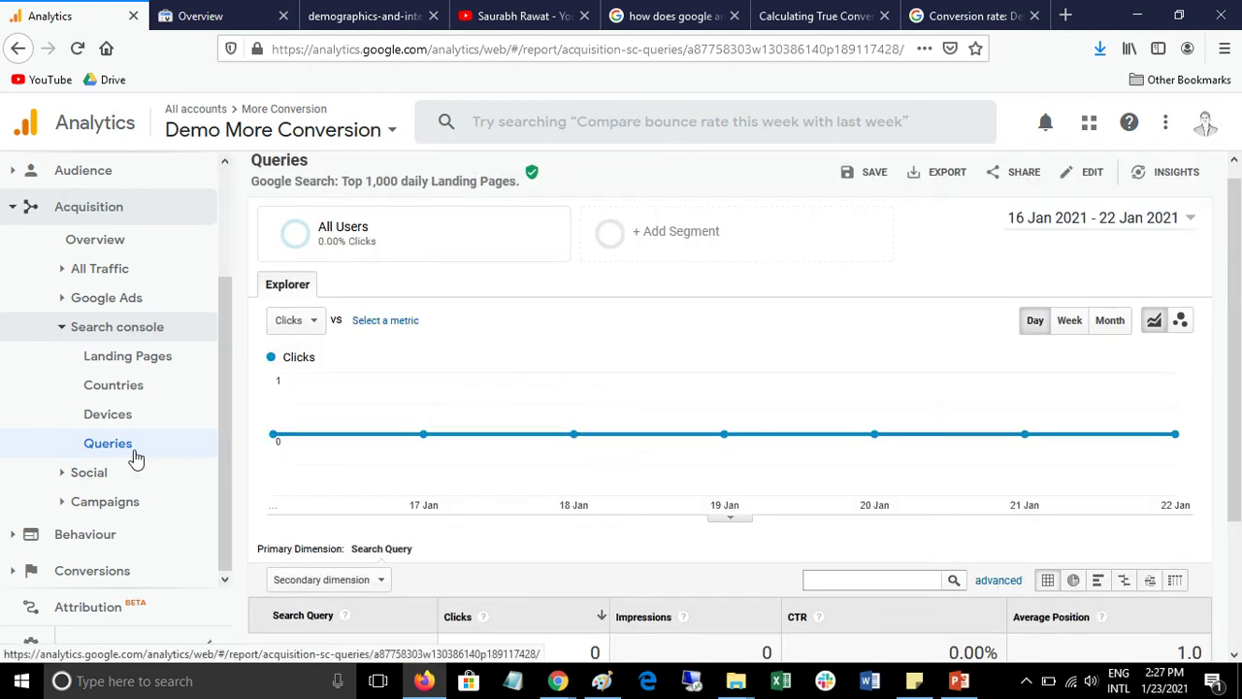
{"action": "scroll", "coordinate": [485, 398], "scroll_direction": "down", "scroll_amount": 3}
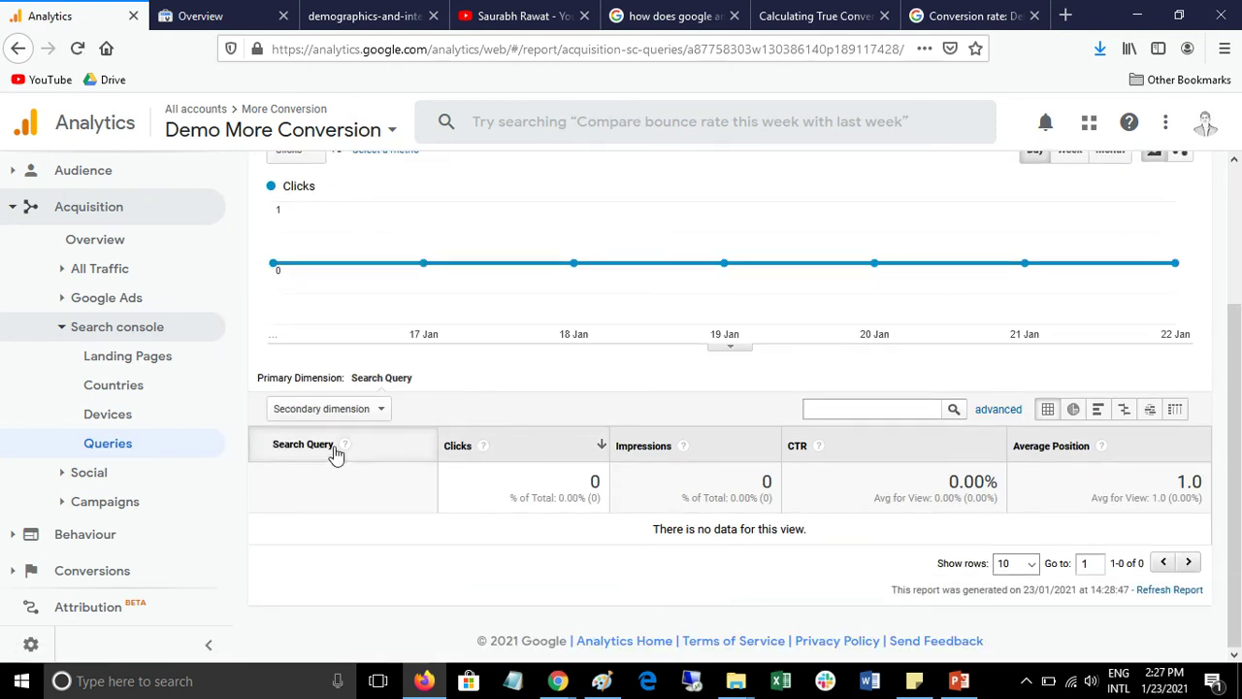